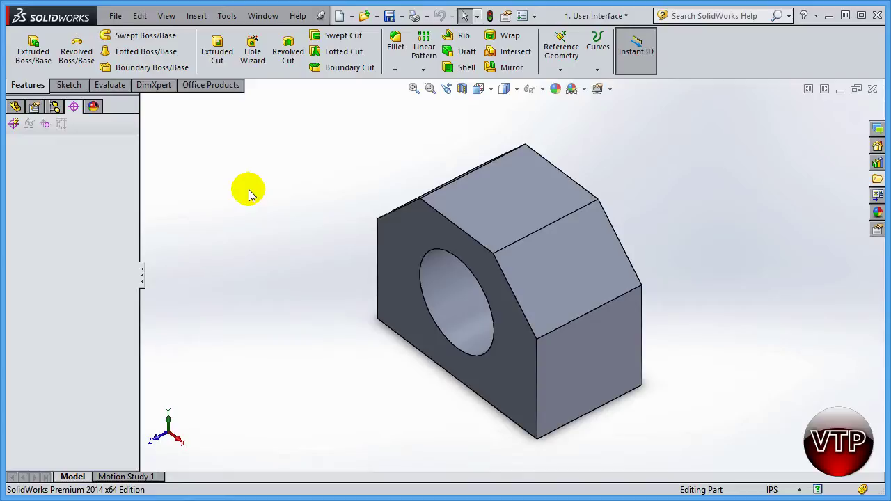
Review the commands offered for the empty graphics area and orbit the part to view its bore from another angle
{"action": "right_click", "coordinate": [304, 144]}
{"action": "right_click", "coordinate": [305, 125]}
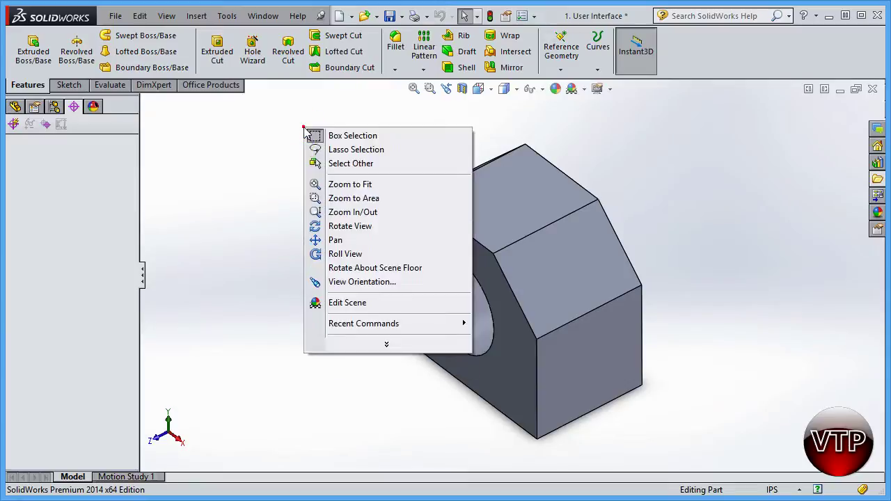
{"action": "right_click", "coordinate": [295, 153]}
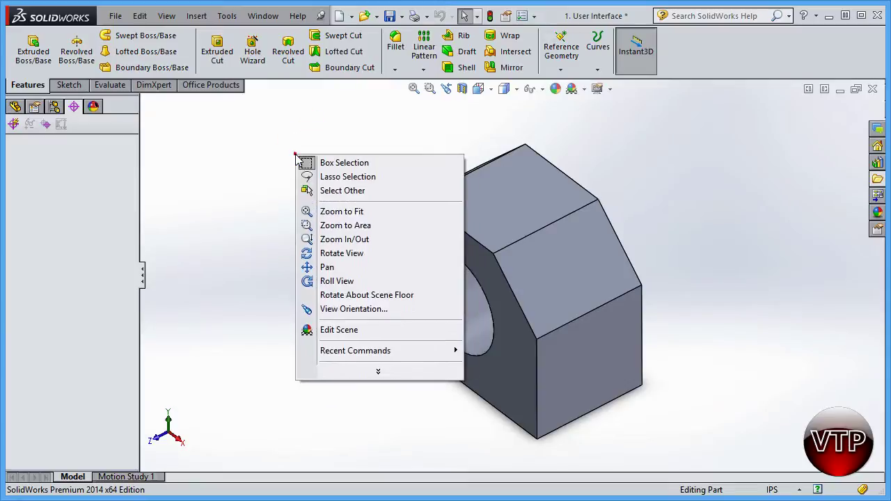
{"action": "left_click", "coordinate": [242, 148]}
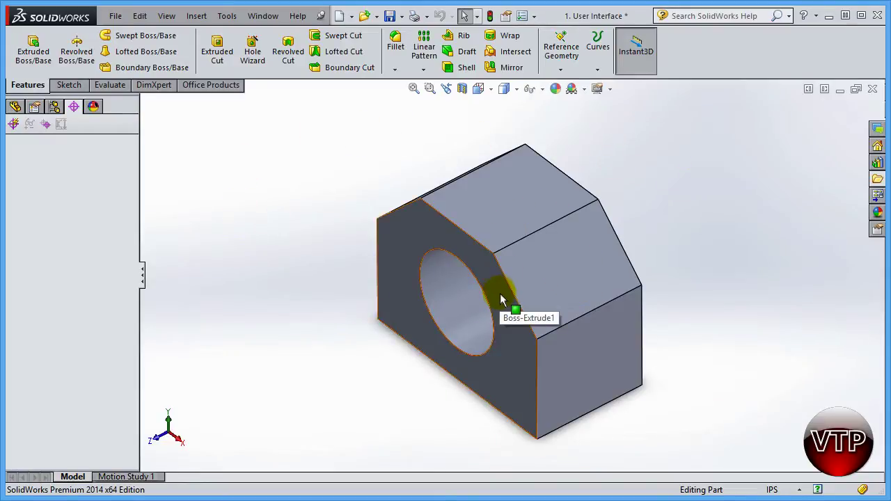
{"action": "middle_click_drag", "start_coordinate": [503, 303], "coordinate": [533, 210]}
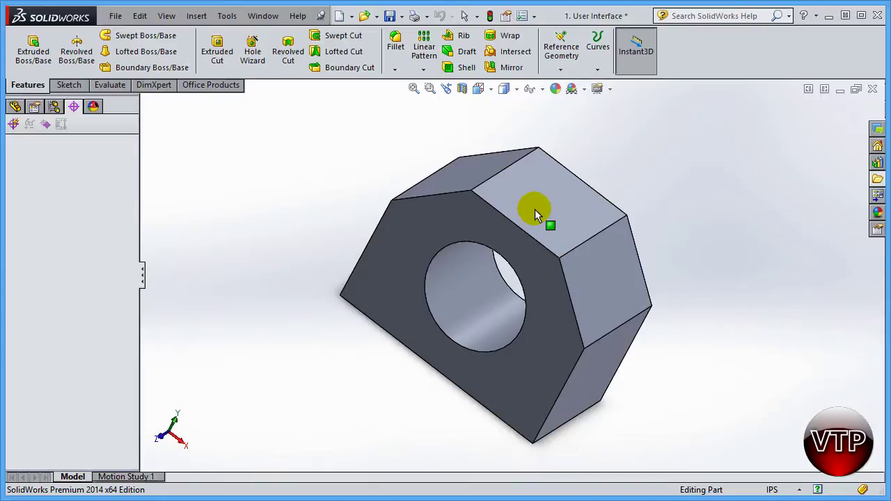
{"action": "middle_click_drag", "start_coordinate": [535, 209], "coordinate": [513, 238]}
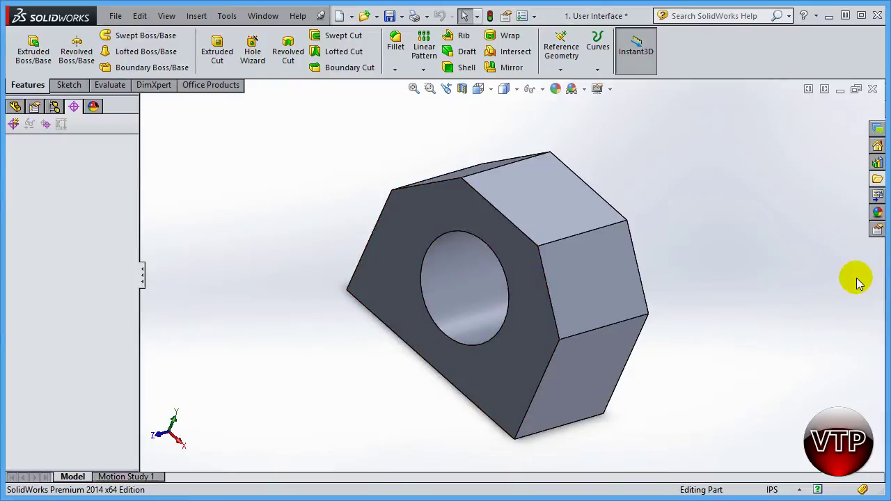
Look through the File Explorer, the SolidWorks Resources and the file commands, and close them to return to the part
{"action": "left_click", "coordinate": [878, 179]}
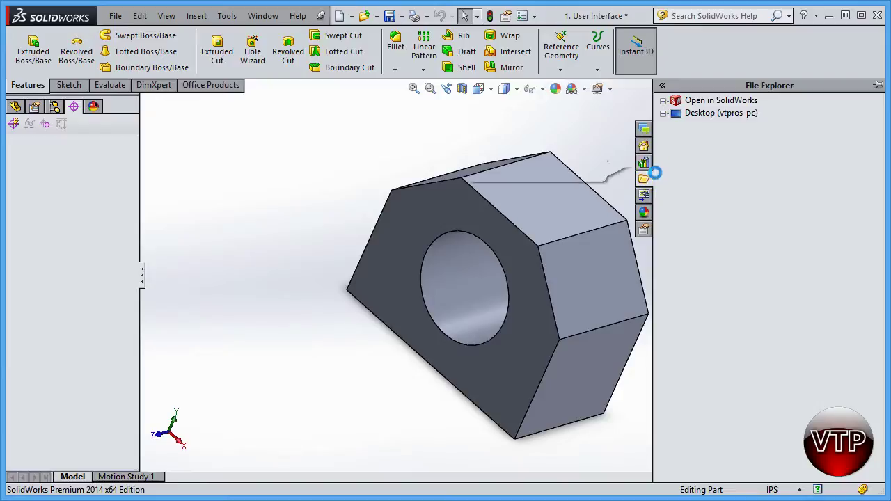
{"action": "left_click", "coordinate": [642, 145]}
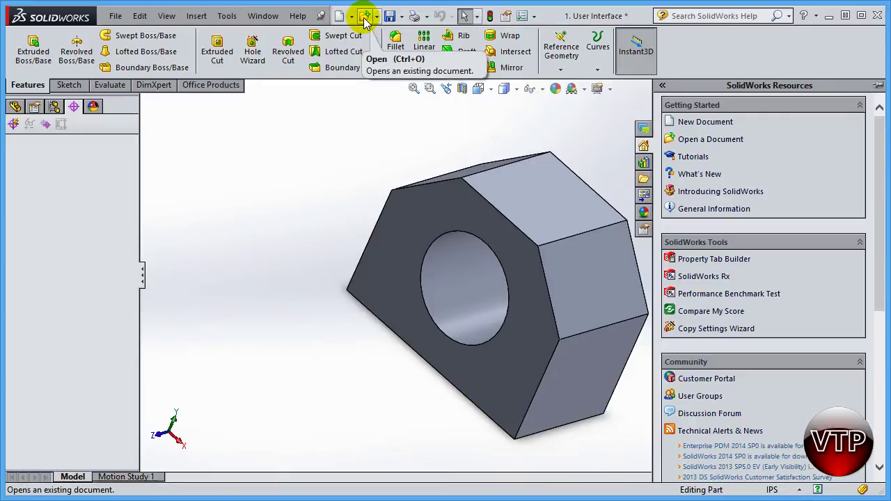
{"action": "left_click", "coordinate": [116, 18]}
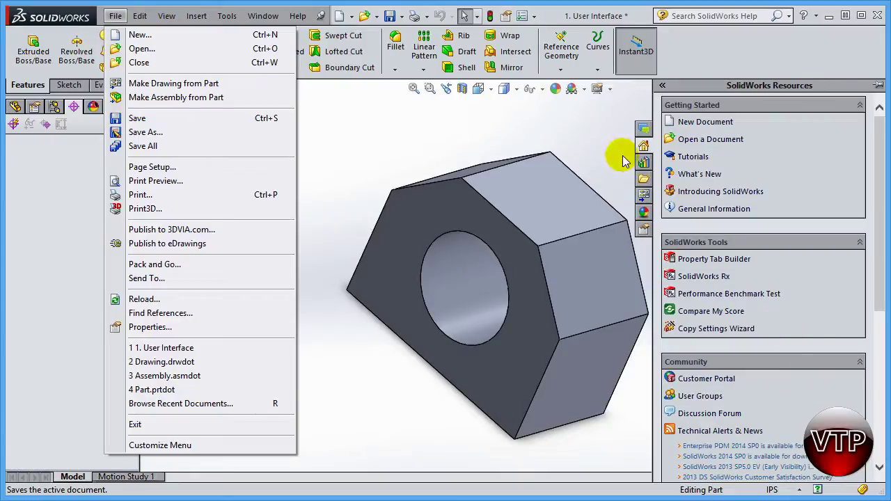
{"action": "left_click", "coordinate": [600, 147]}
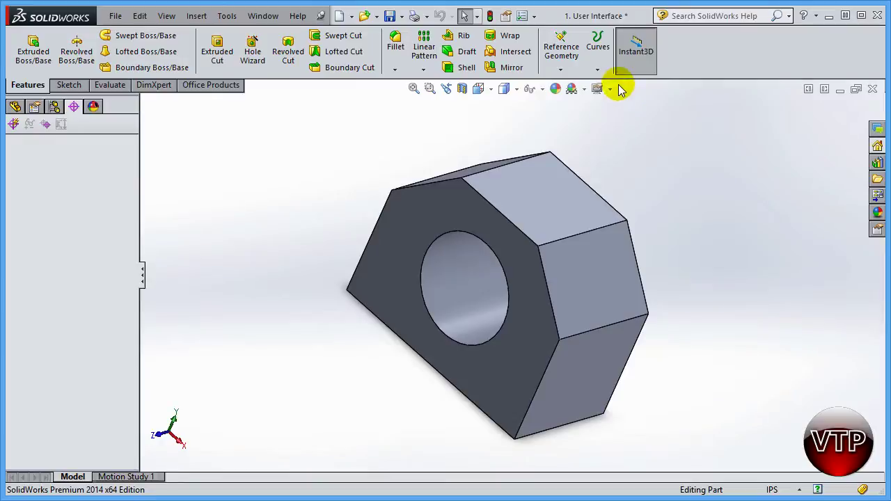
View the part in the Right orientation and return it to the Isometric orientation
{"action": "left_click", "coordinate": [482, 90]}
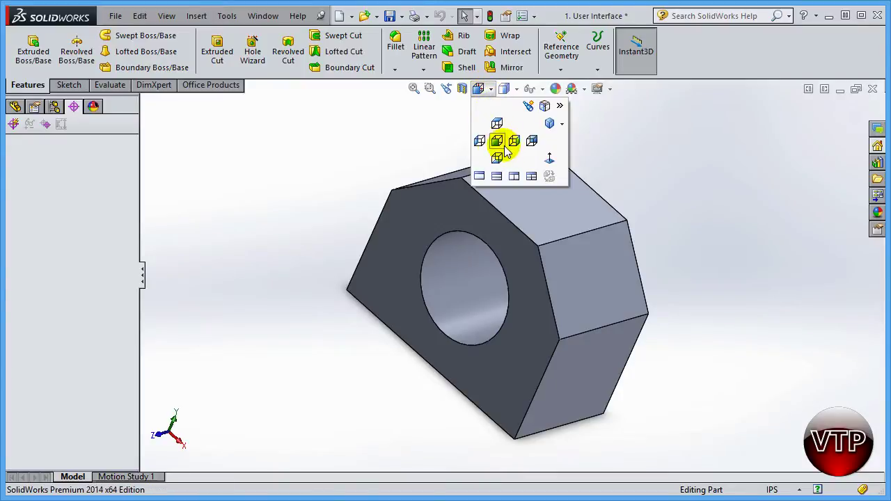
{"action": "key", "text": "ctrl+4"}
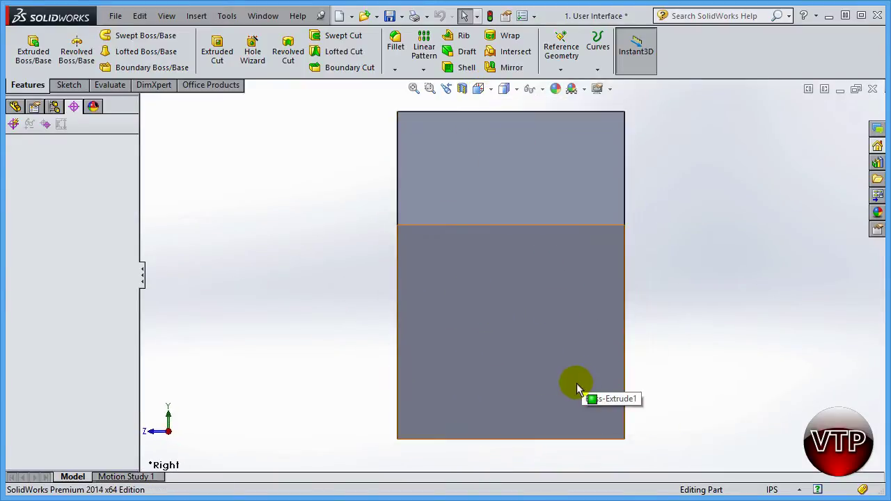
{"action": "left_click", "coordinate": [480, 88]}
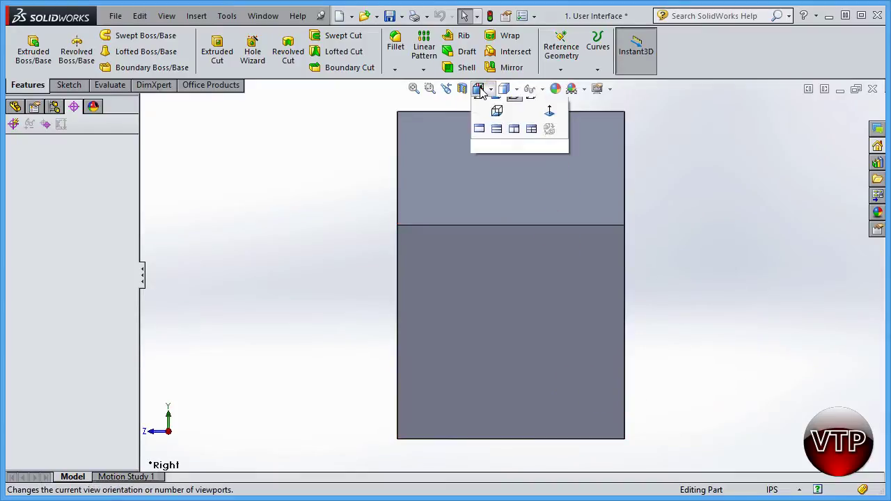
{"action": "left_click", "coordinate": [550, 123]}
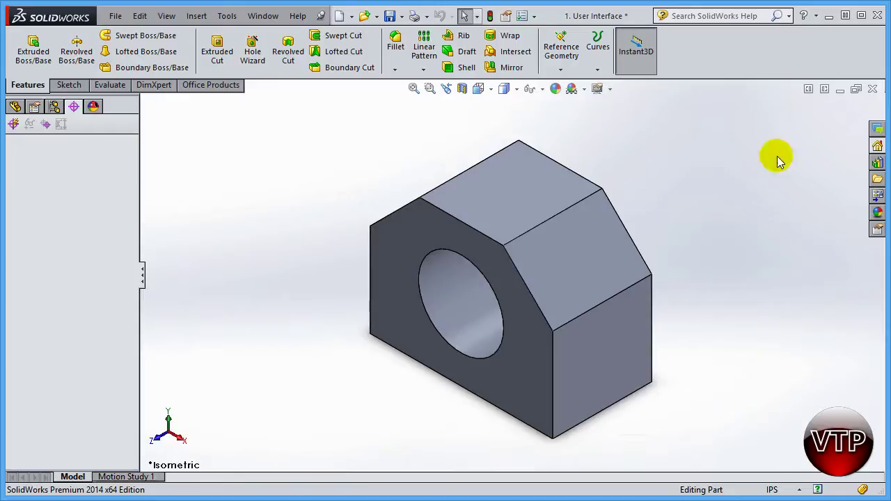
Examine the available SolidWorks help, update and licence options, and dismiss them
{"action": "left_click", "coordinate": [817, 16]}
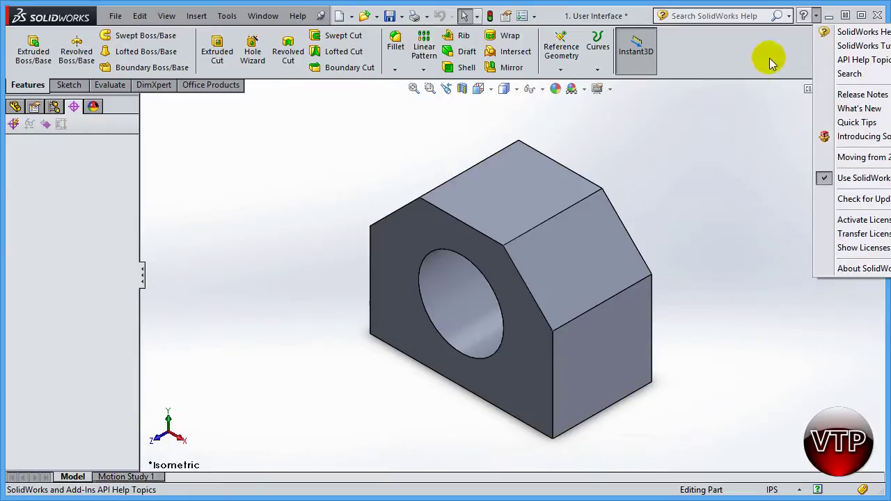
{"action": "left_click", "coordinate": [706, 164]}
{"action": "left_click", "coordinate": [647, 273]}
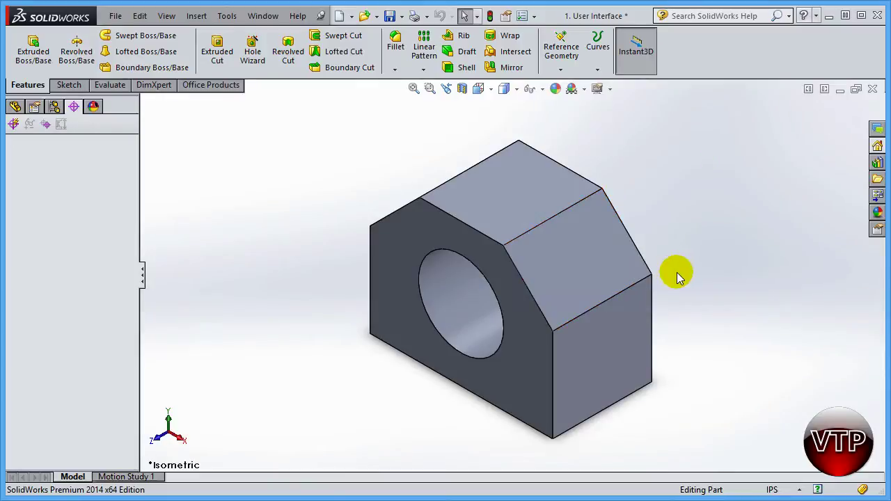
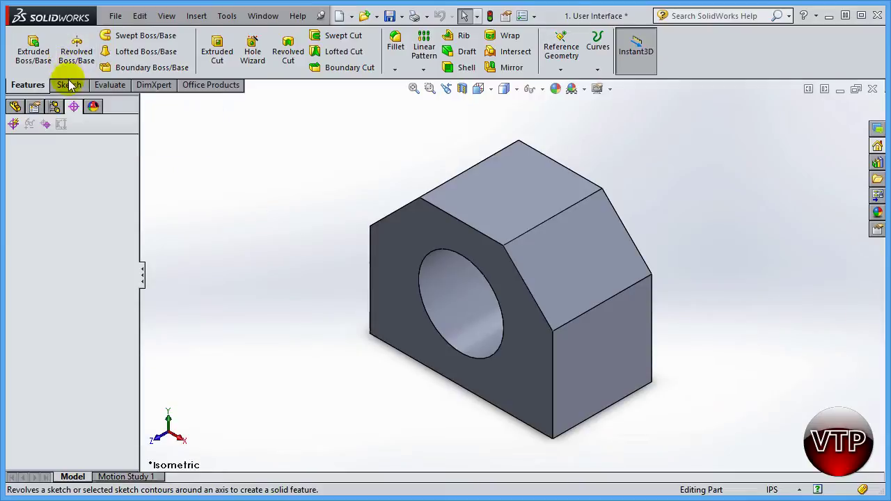
Compare the Sketch command set with the Features command set, ending on Features
{"action": "left_click", "coordinate": [69, 87]}
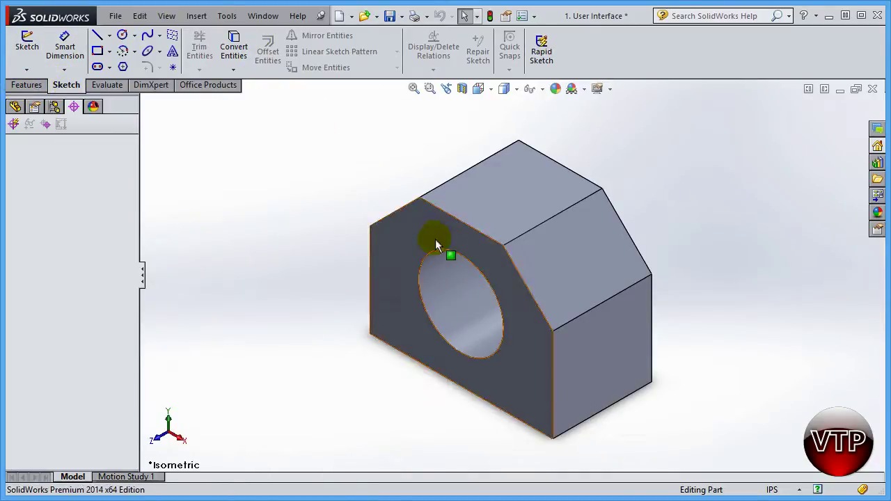
{"action": "left_click", "coordinate": [26, 87]}
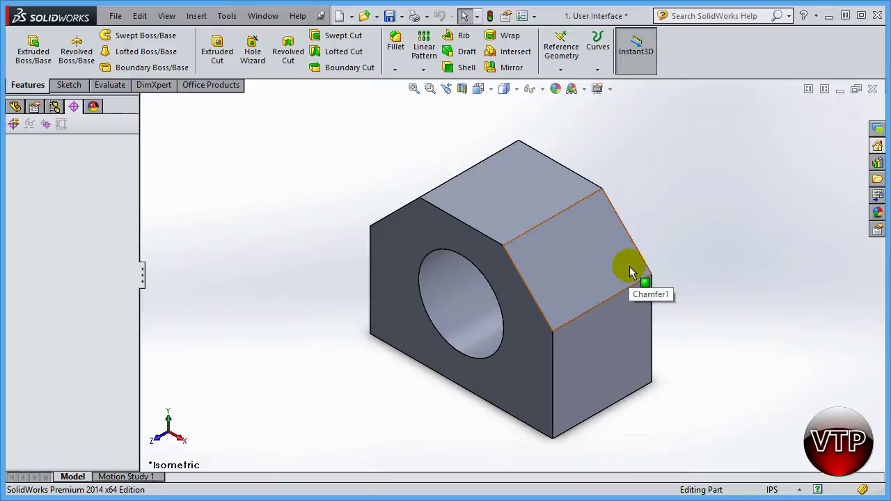
{"action": "left_click", "coordinate": [68, 84]}
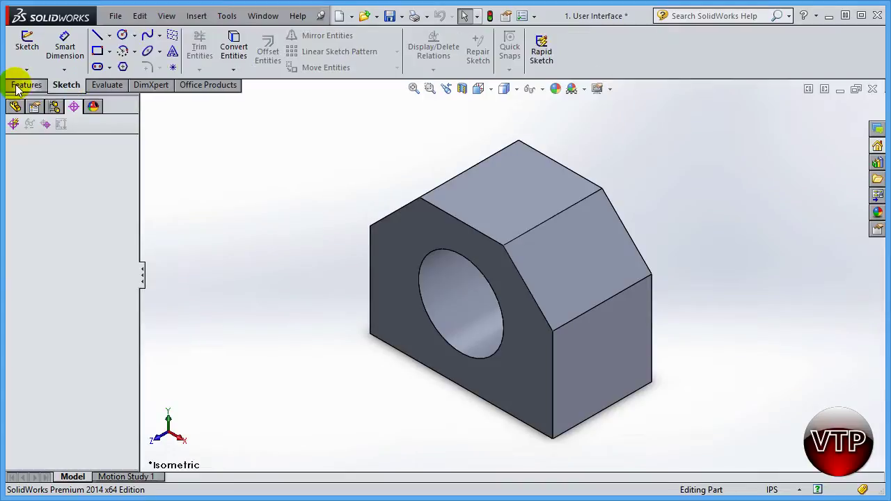
{"action": "left_click", "coordinate": [26, 85]}
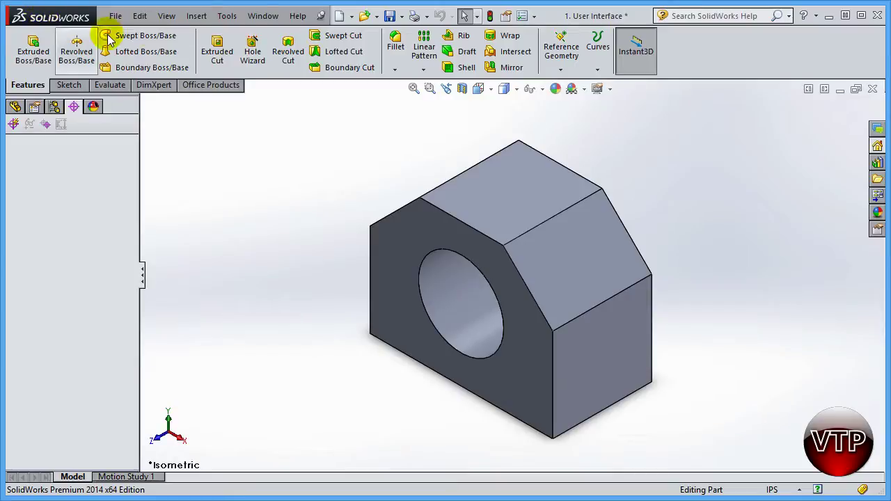
Unpin the main menu bar, check the Help commands while it is collapsible, and pin it again
{"action": "left_click", "coordinate": [725, 18]}
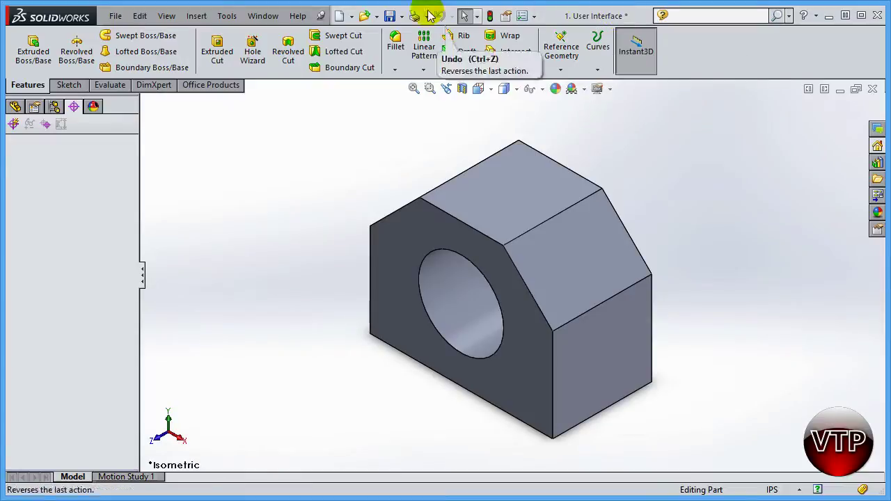
{"action": "left_click", "coordinate": [321, 16]}
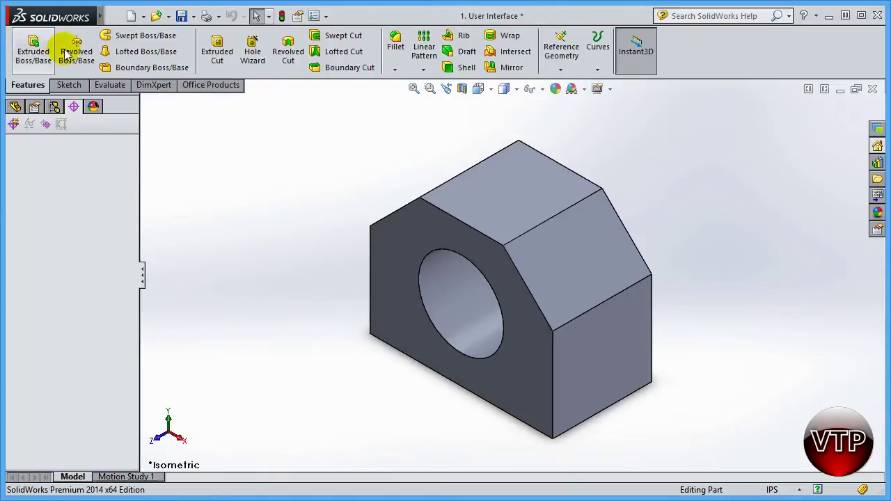
{"action": "mouse_move", "coordinate": [103, 19]}
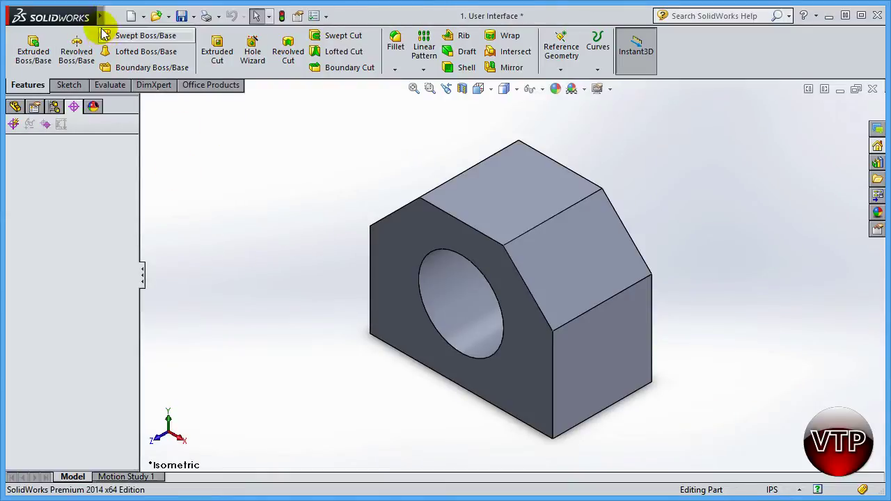
{"action": "left_click", "coordinate": [297, 15]}
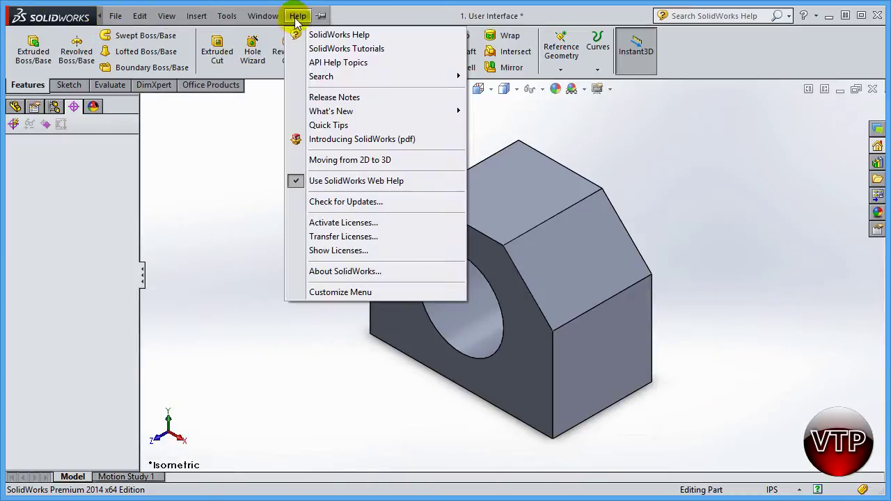
{"action": "left_click", "coordinate": [321, 16]}
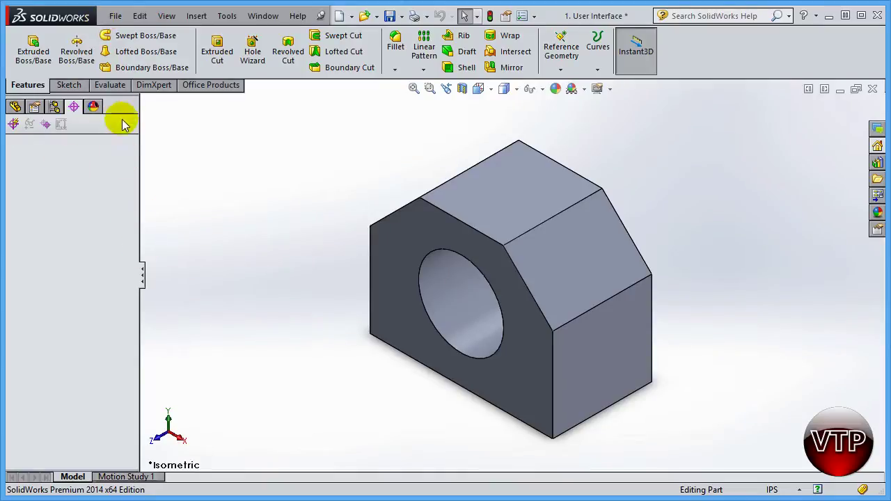
Examine the part's feature history by highlighting Boss-Extrude1, Cut-Extrude1 and Chamfer1 one after another
{"action": "left_click", "coordinate": [15, 107]}
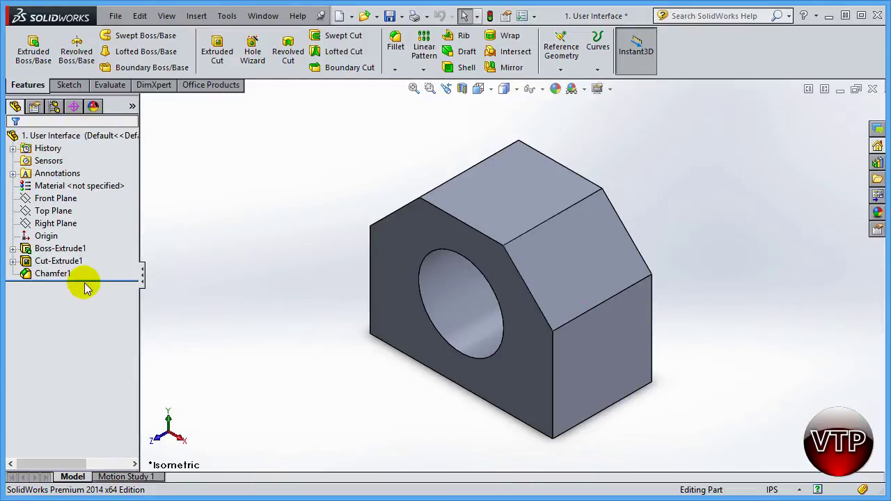
{"action": "left_click", "coordinate": [84, 249]}
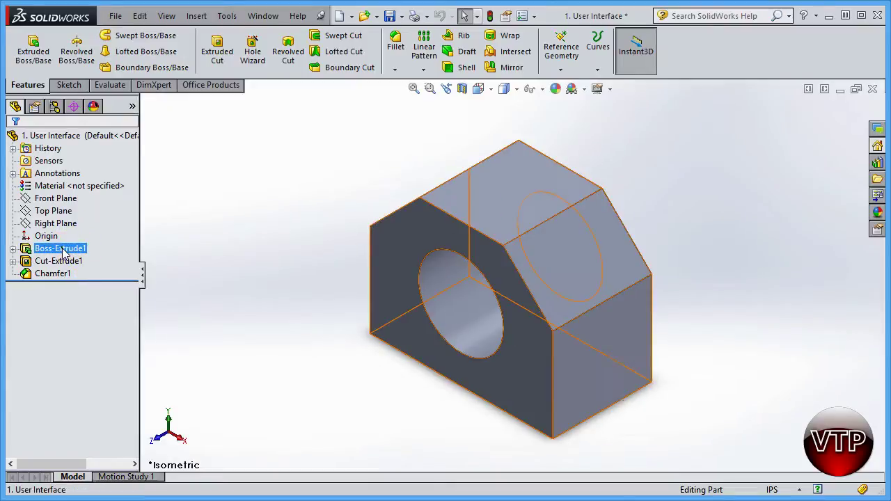
{"action": "left_click", "coordinate": [61, 261]}
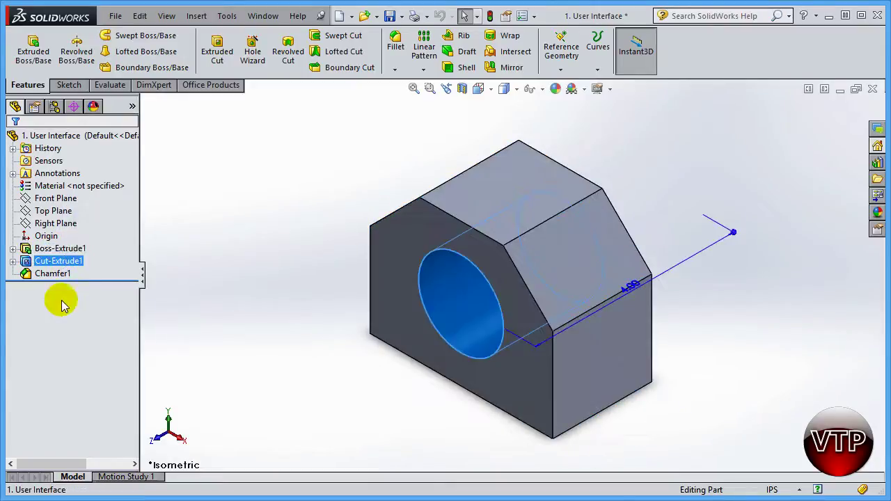
{"action": "left_click", "coordinate": [62, 274]}
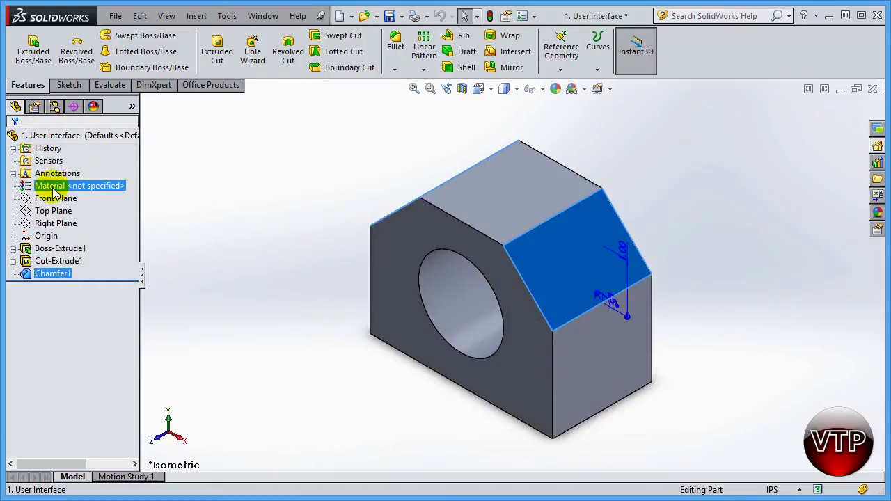
Look at the part's configurations and its DimXpert manager, and return to the feature tree
{"action": "left_click", "coordinate": [55, 107]}
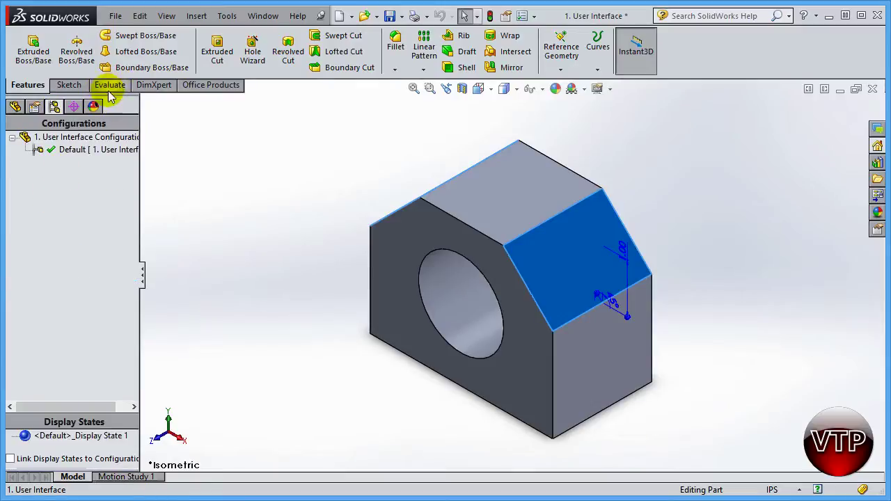
{"action": "left_click", "coordinate": [74, 106]}
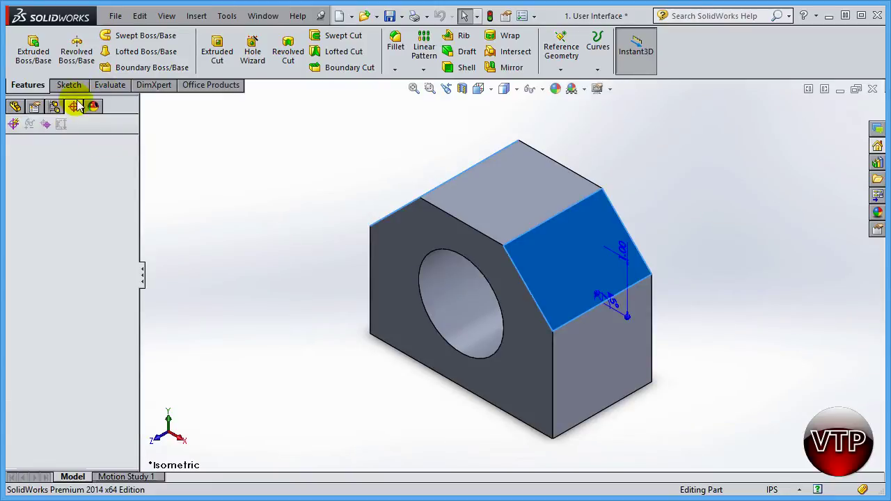
{"action": "left_click", "coordinate": [17, 106]}
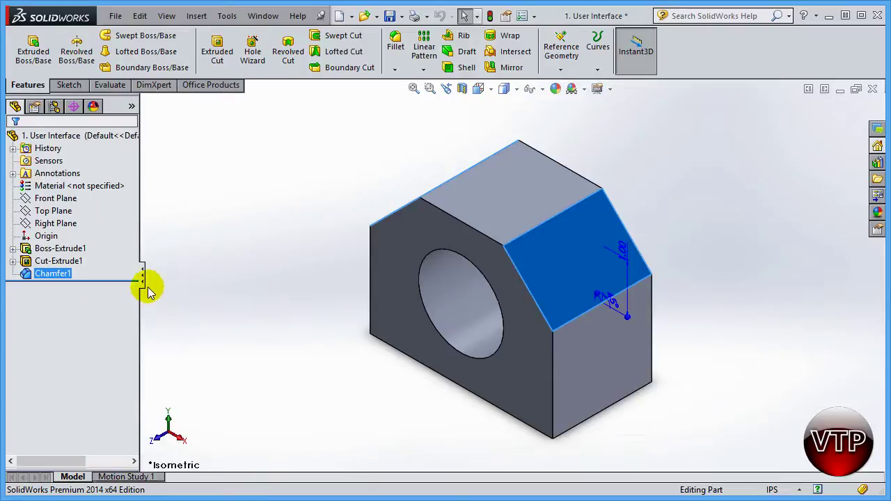
Widen the feature tree pane slightly, and hide and restore it
{"action": "left_click_drag", "start_coordinate": [143, 276], "coordinate": [156, 290]}
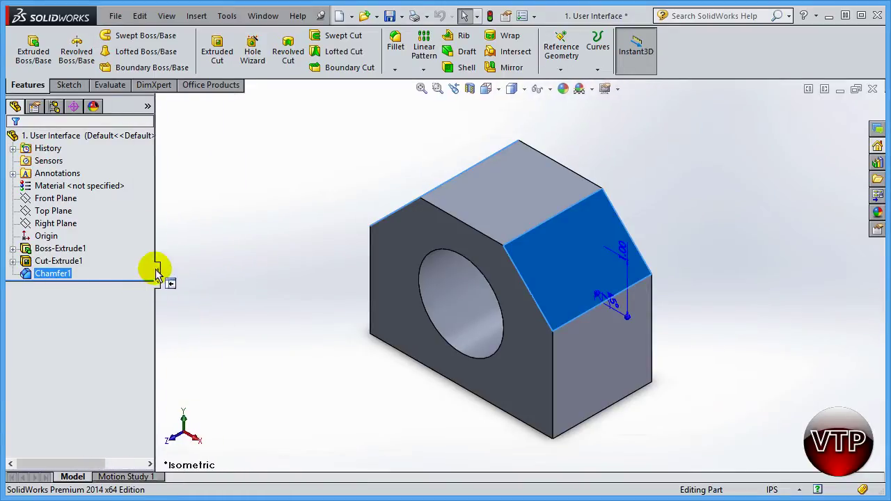
{"action": "left_click", "coordinate": [174, 277]}
{"action": "left_click", "coordinate": [158, 282]}
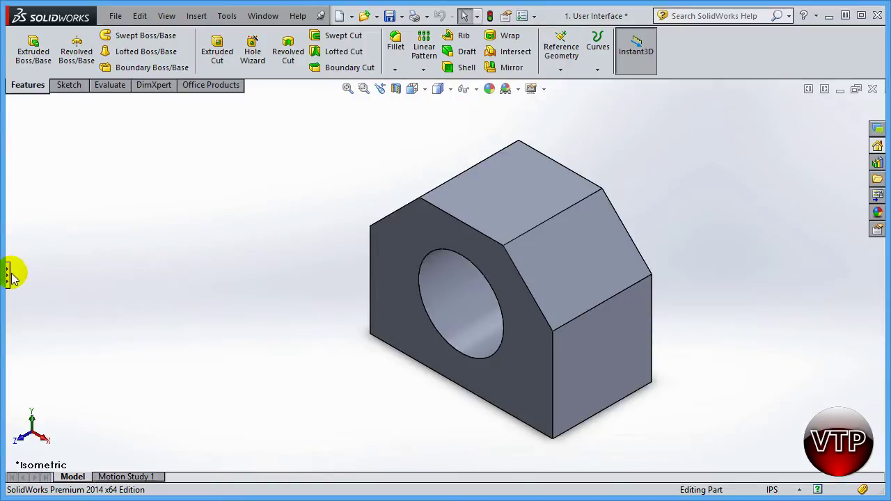
{"action": "left_click", "coordinate": [7, 278]}
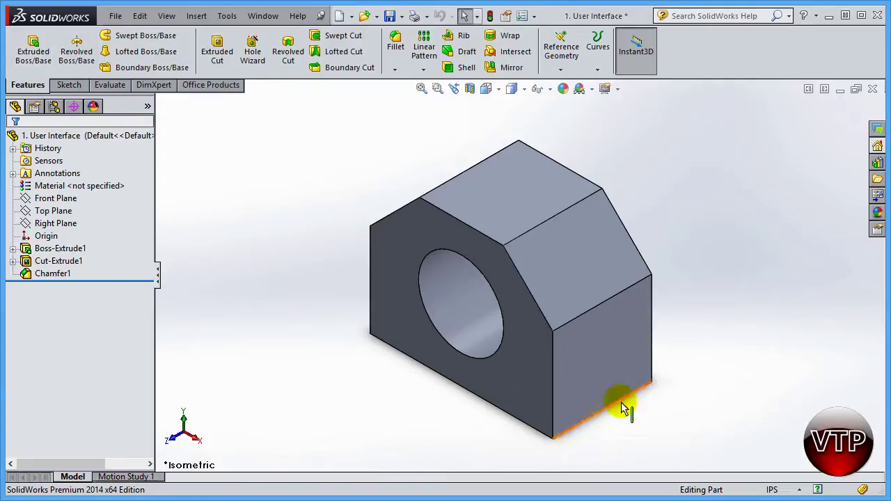
Show the sketch command set, and expand Boss-Extrude1 in the feature tree to view its underlying Sketch1 before collapsing it again
{"action": "left_click", "coordinate": [61, 83]}
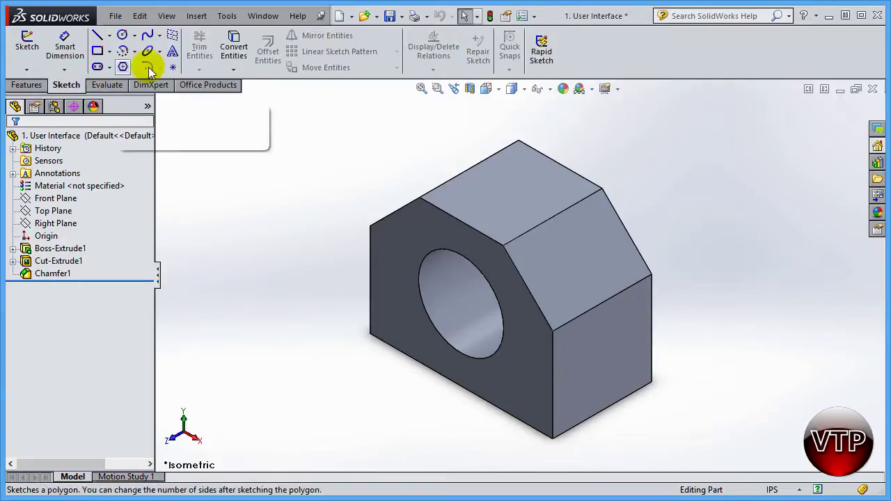
{"action": "left_click", "coordinate": [28, 250]}
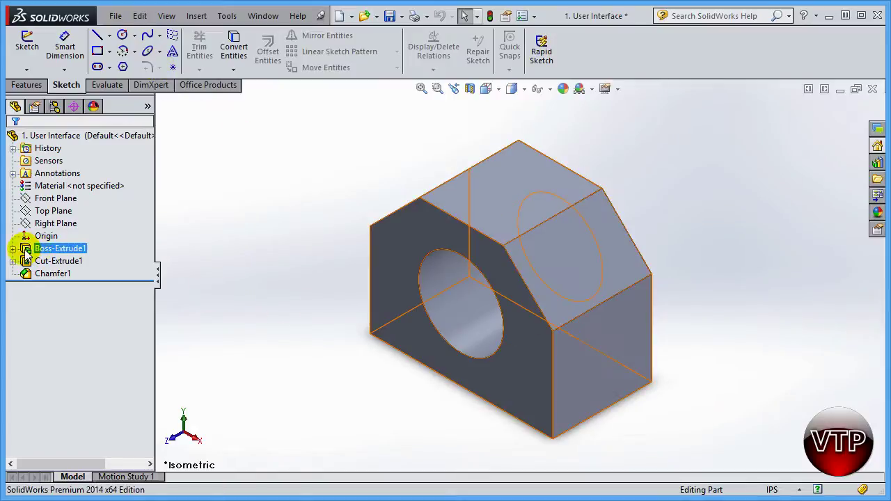
{"action": "key", "text": "Escape"}
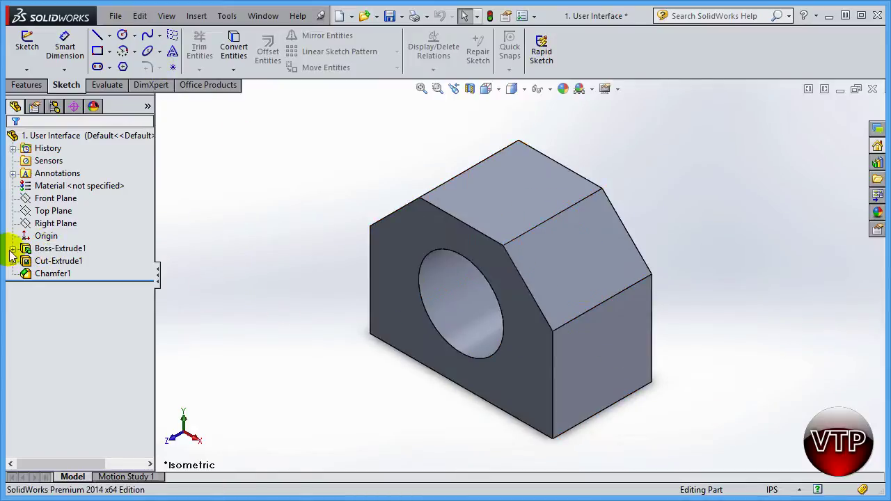
{"action": "left_click", "coordinate": [13, 249]}
{"action": "left_click", "coordinate": [59, 263]}
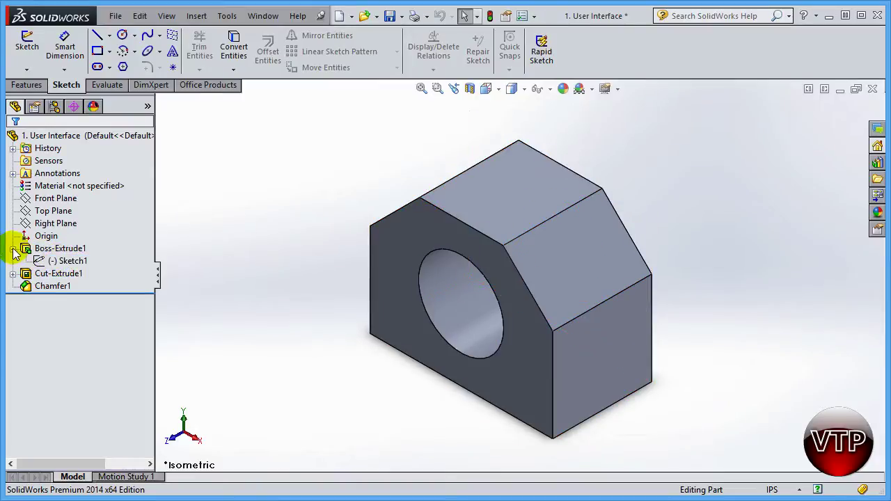
{"action": "left_click", "coordinate": [13, 249]}
{"action": "left_click", "coordinate": [50, 251]}
{"action": "key", "text": "Escape"}
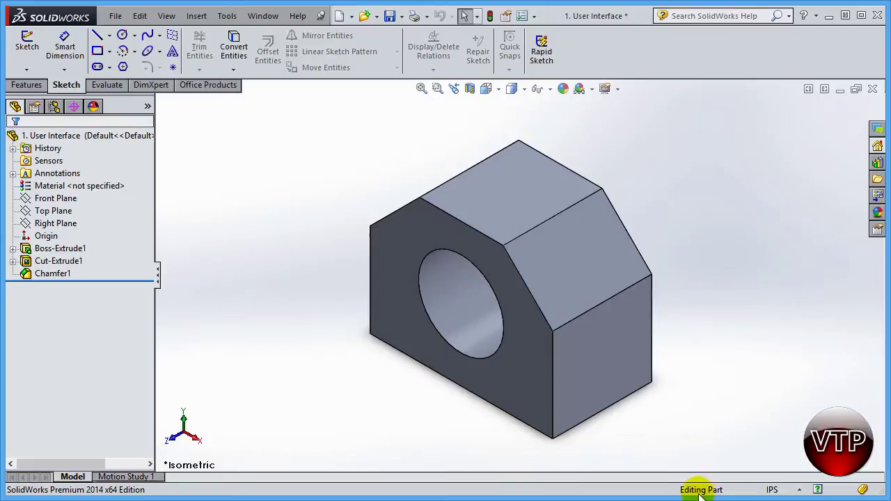
Check the available document unit systems without changing the selection, and minimize the part window and maximize it again
{"action": "left_click", "coordinate": [789, 493]}
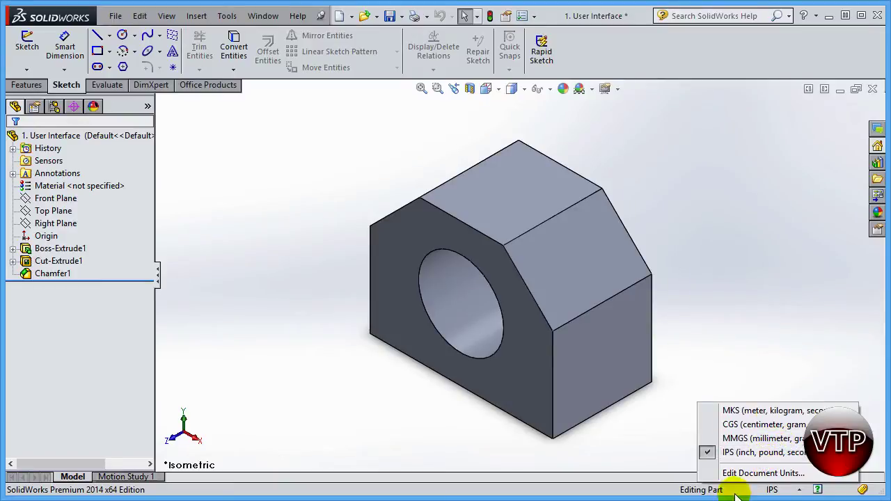
{"action": "left_click", "coordinate": [771, 371]}
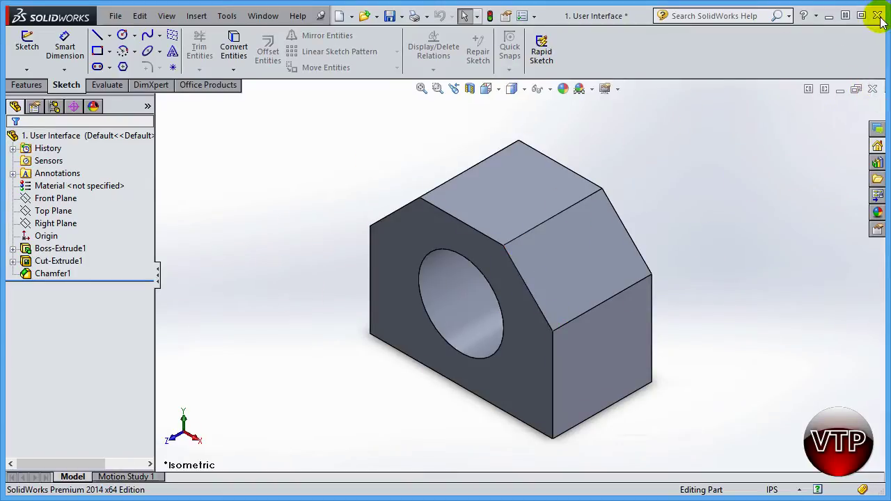
{"action": "left_click", "coordinate": [841, 90]}
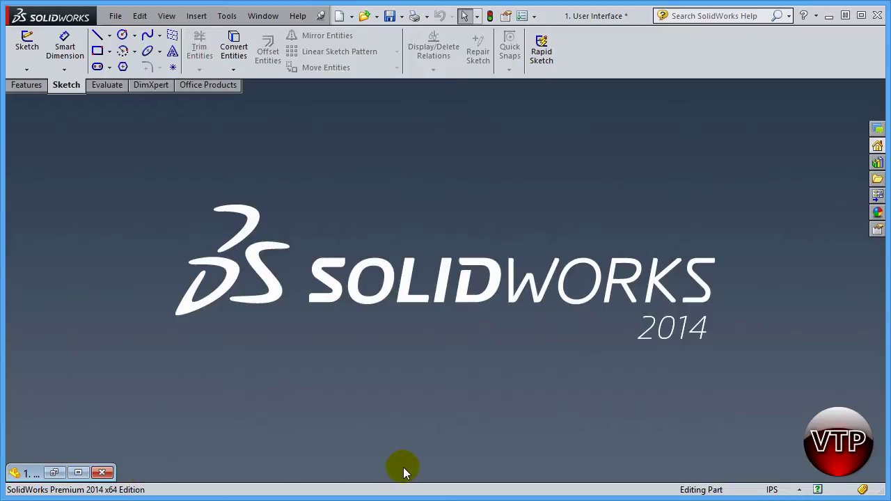
{"action": "left_click", "coordinate": [78, 474]}
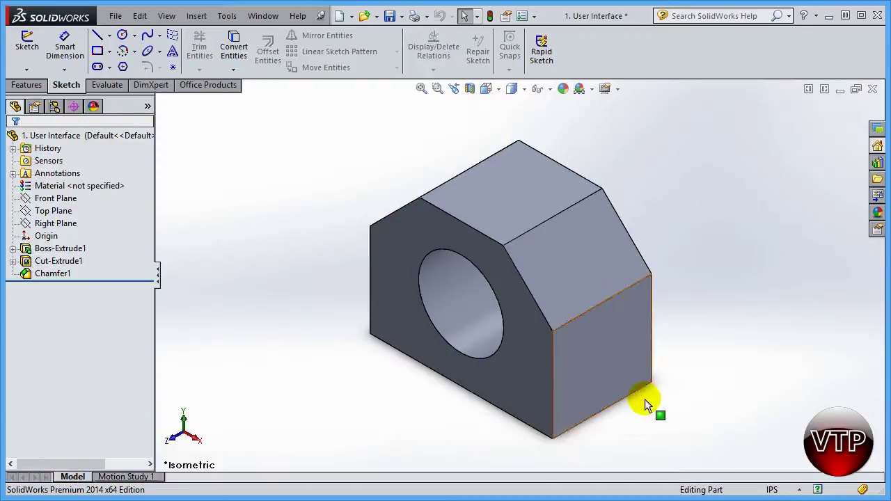